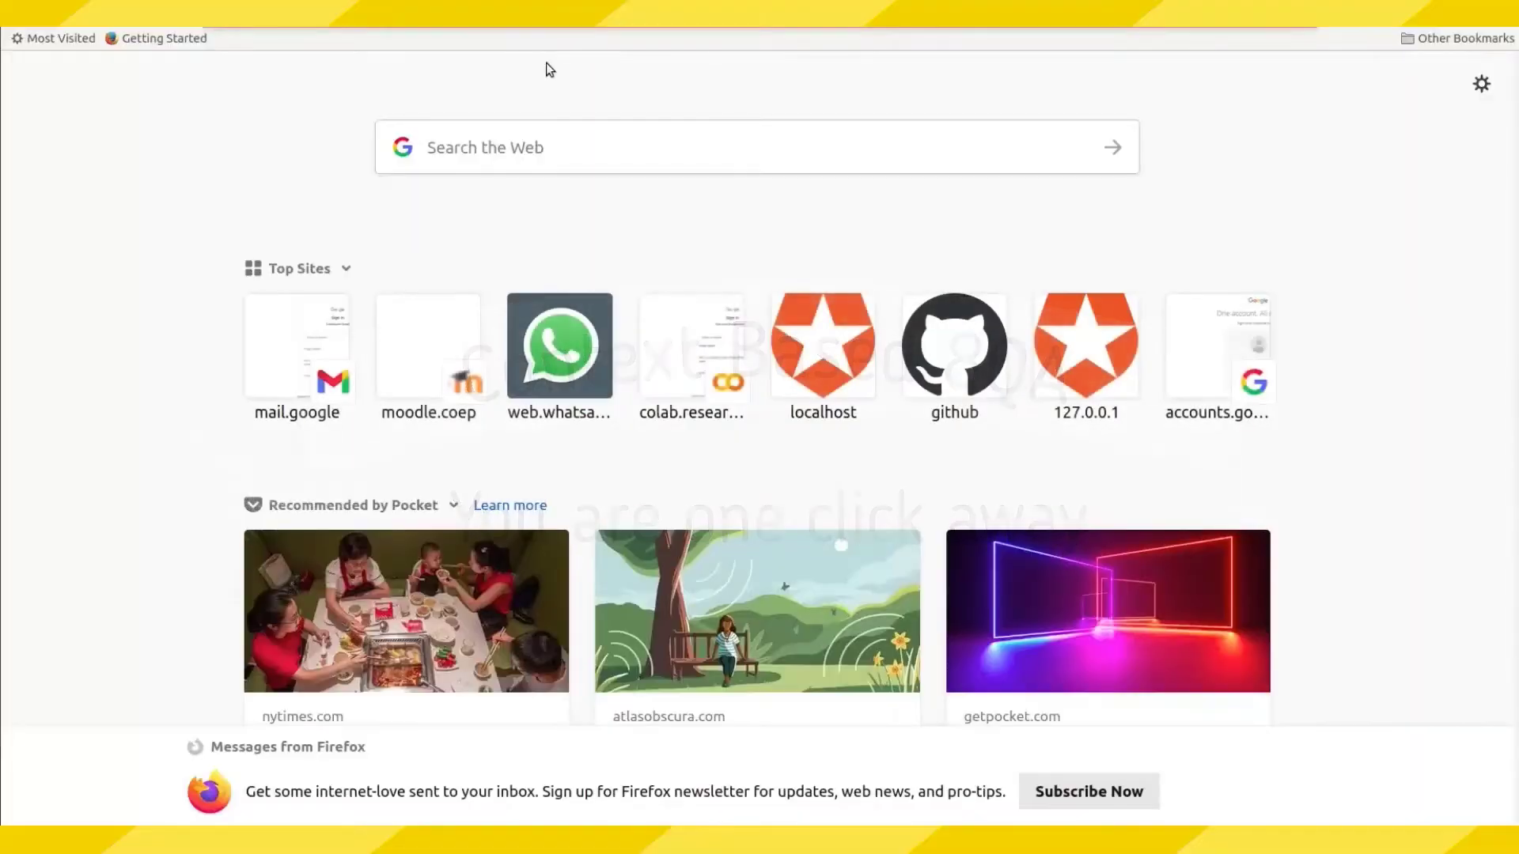
{"action": "type", "text": "l"}
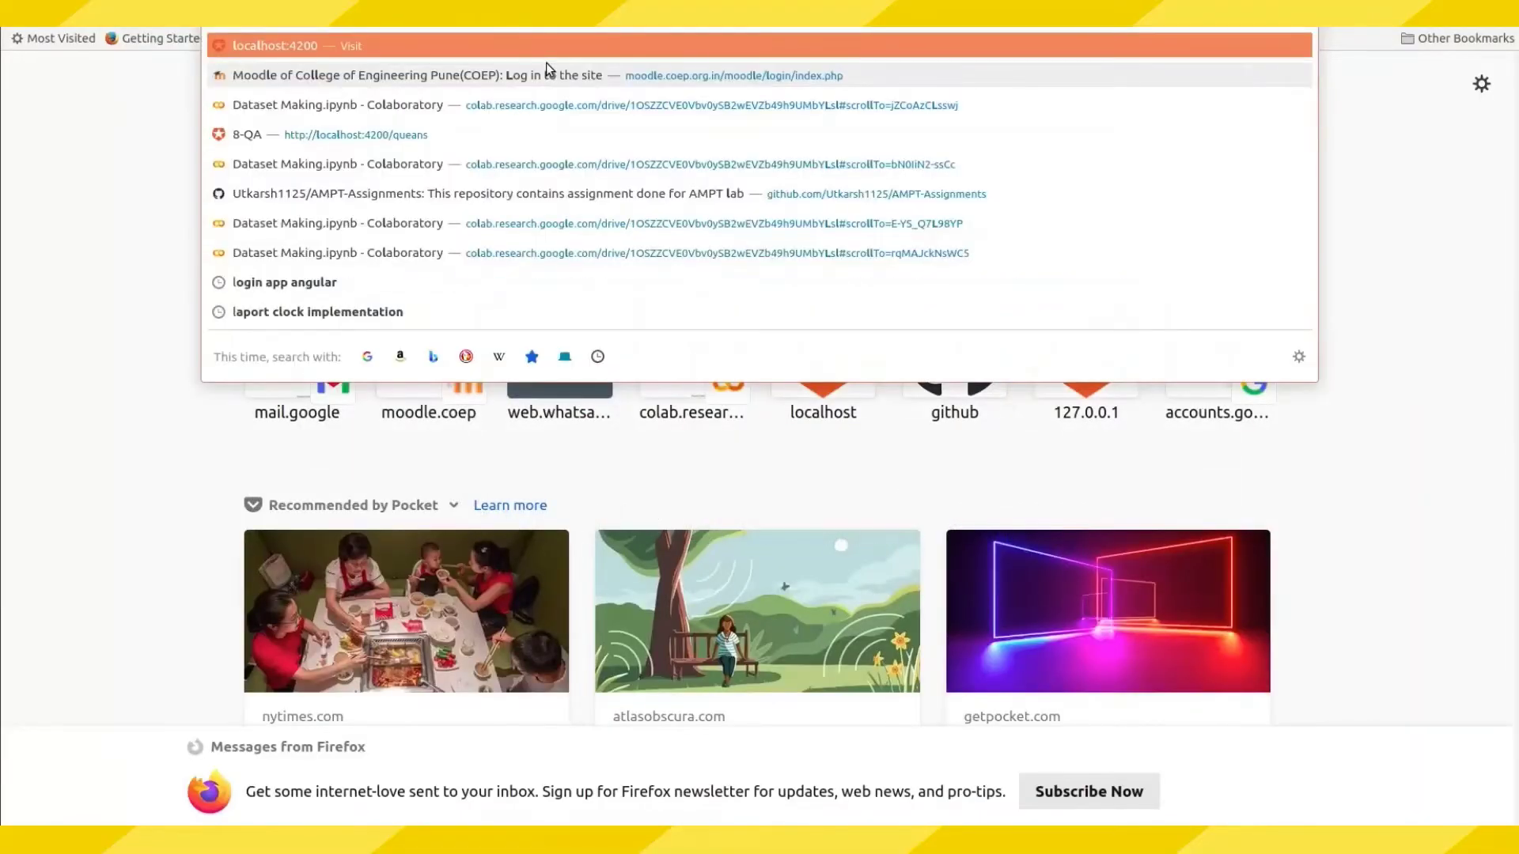
Load the Context Based QA System app from the localhost:4200 suggestion.
{"action": "key", "text": "Return"}
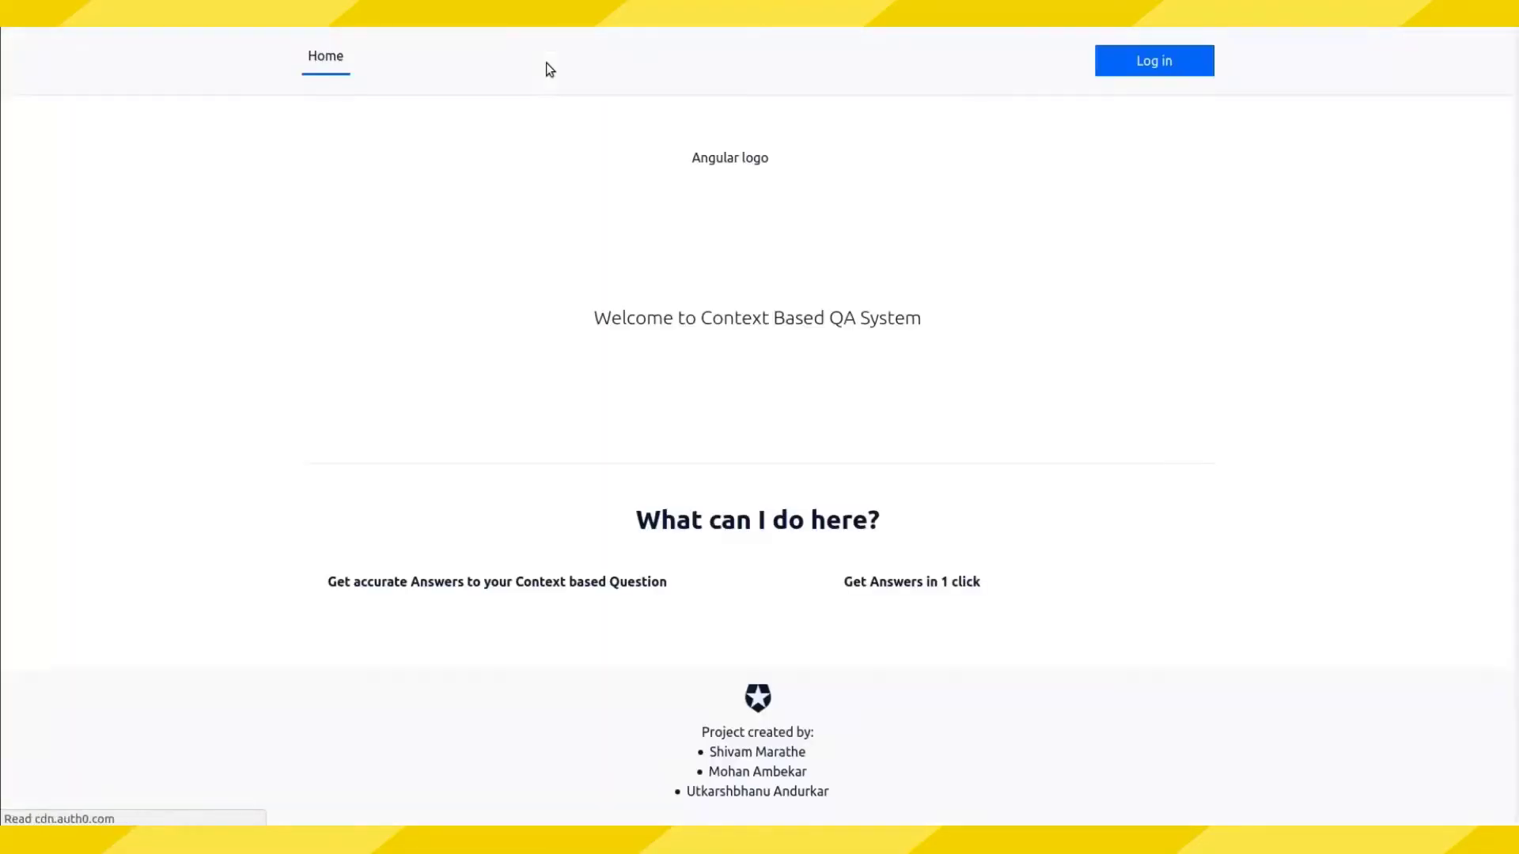
Log in to 8QA using Continue with Google.
{"action": "left_click", "coordinate": [1138, 68]}
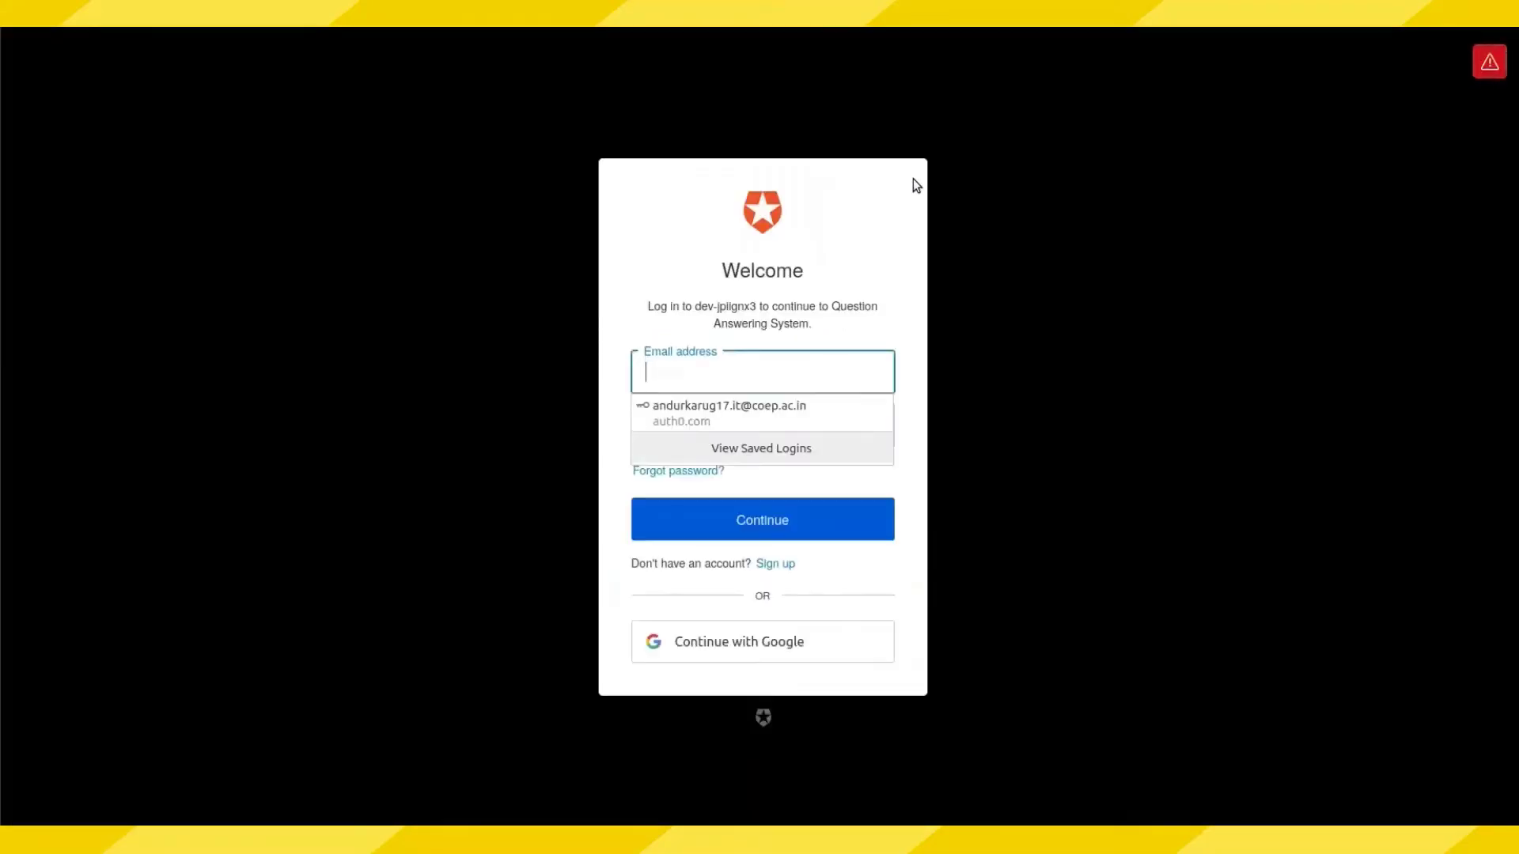
{"action": "left_click", "coordinate": [701, 656]}
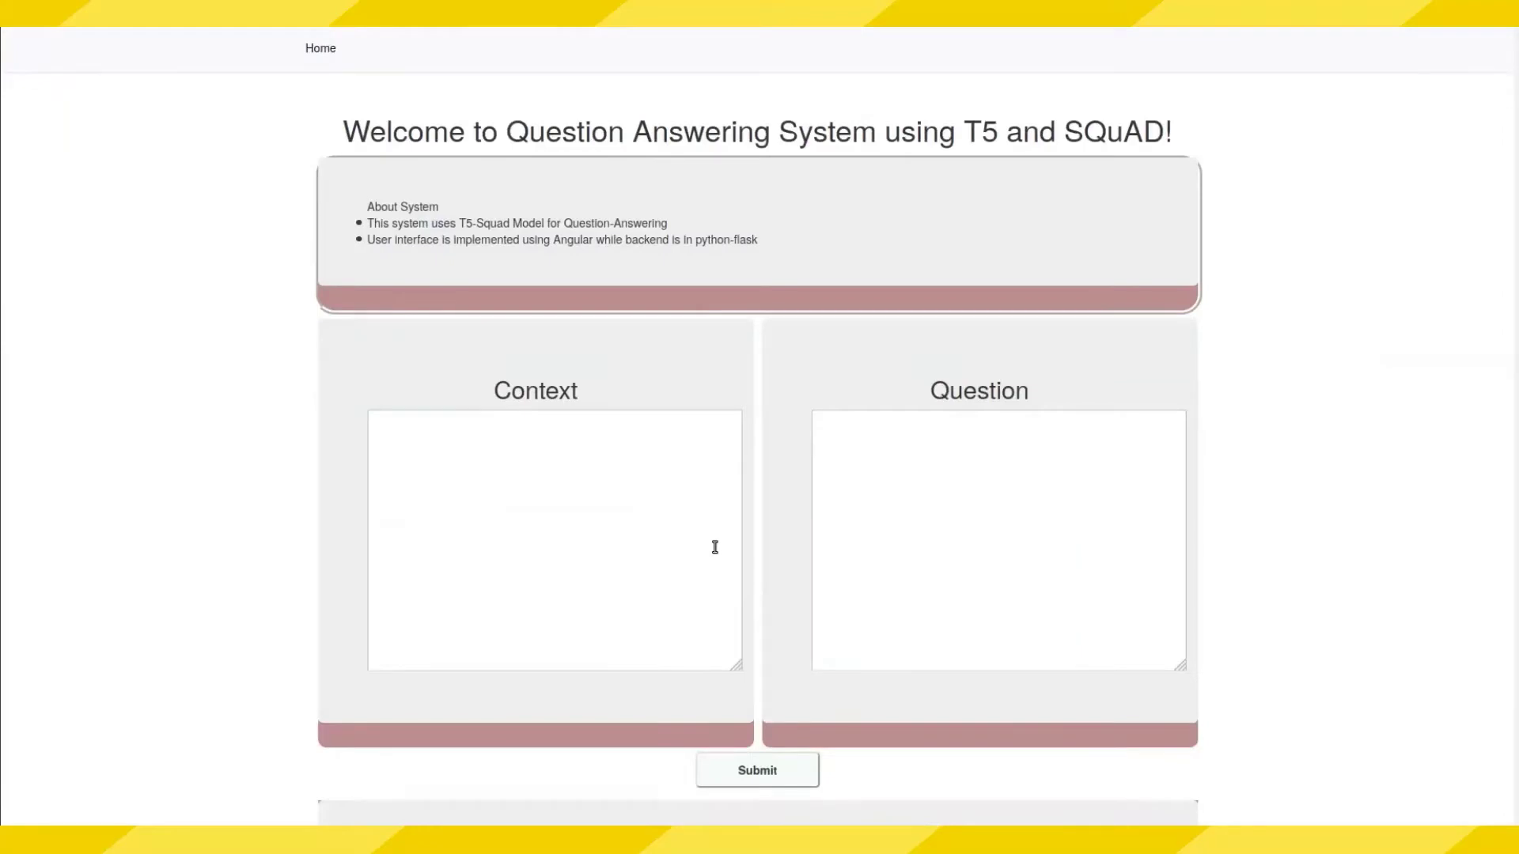
{"action": "scroll", "coordinate": [715, 546], "scroll_direction": "down", "scroll_amount": 2}
Paste the passage on early map orientation and the emperor into the Context box.
{"action": "left_click", "coordinate": [583, 430]}
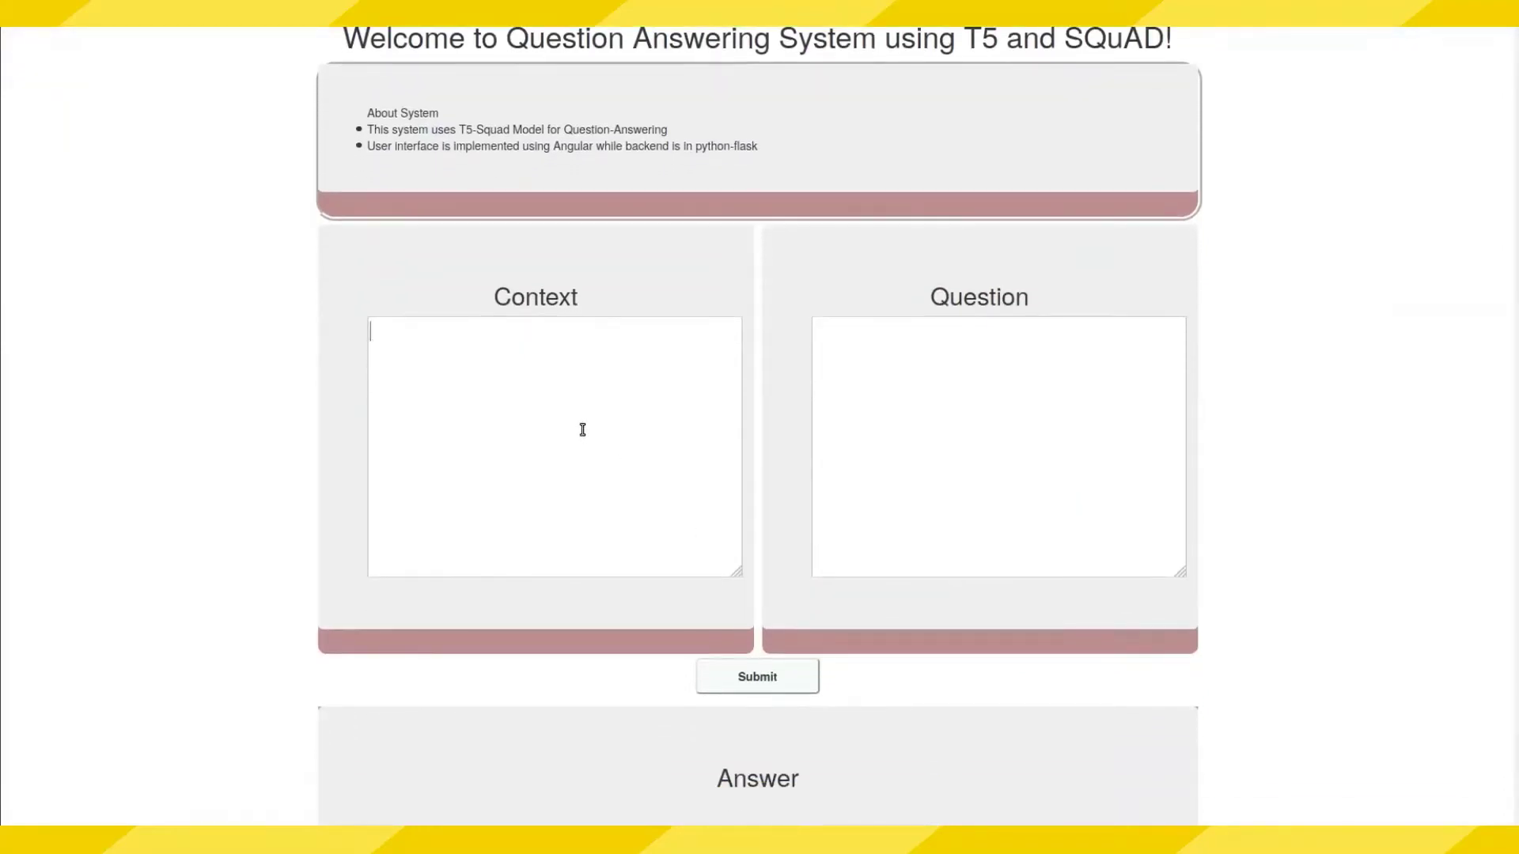
{"action": "key", "text": "ctrl+v"}
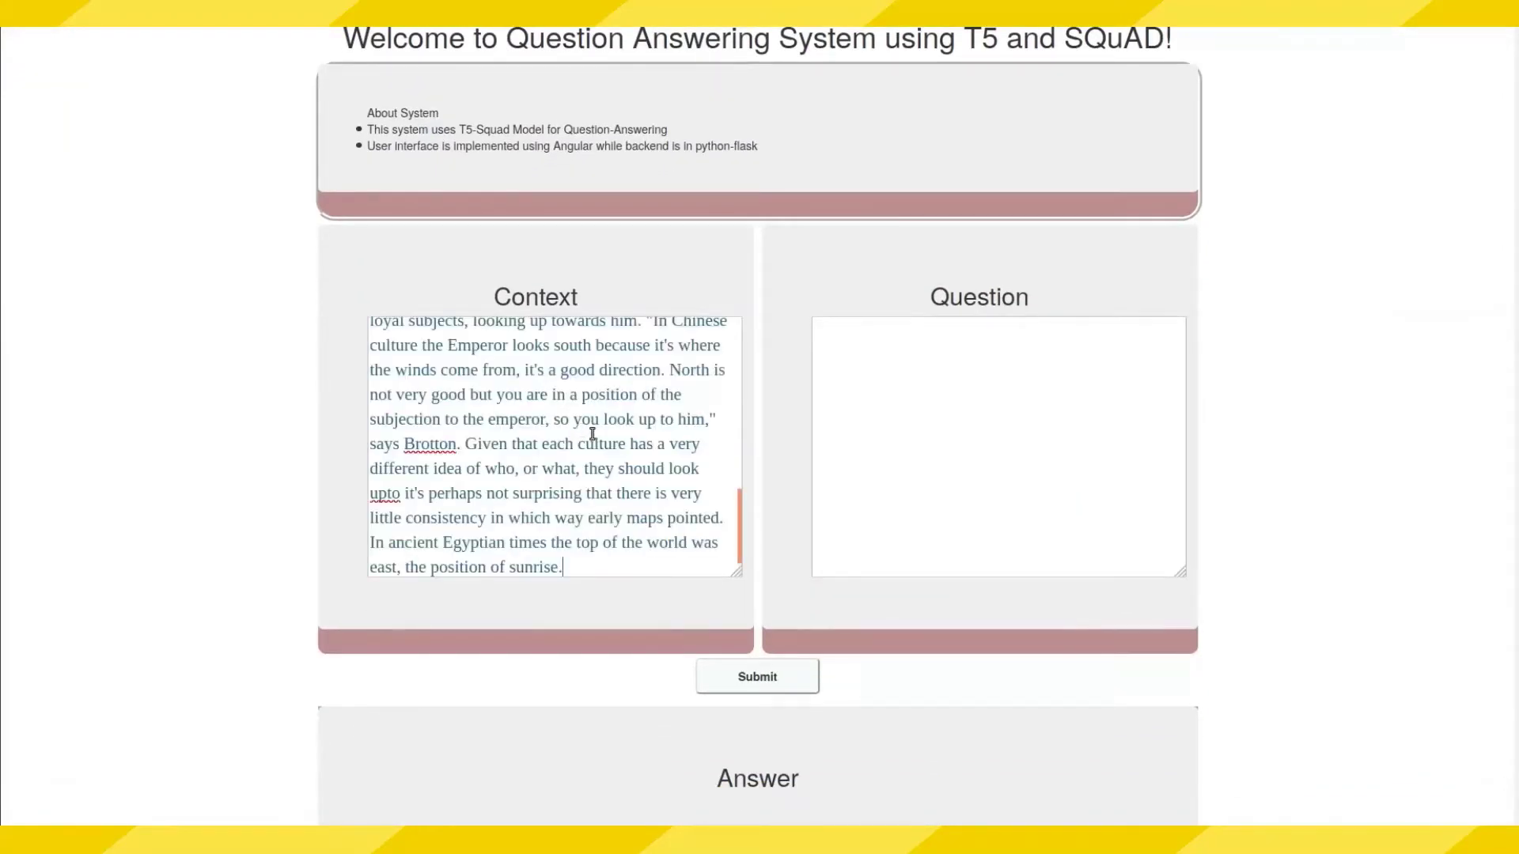
{"action": "scroll", "coordinate": [591, 434], "scroll_direction": "up", "scroll_amount": 4}
{"action": "scroll", "coordinate": [591, 435], "scroll_direction": "up", "scroll_amount": 1}
{"action": "type", "text": "Becau"}
{"action": "type", "text": "se of "}
{"action": "type", "text": "whom"}
{"action": "type", "text": ", does the "}
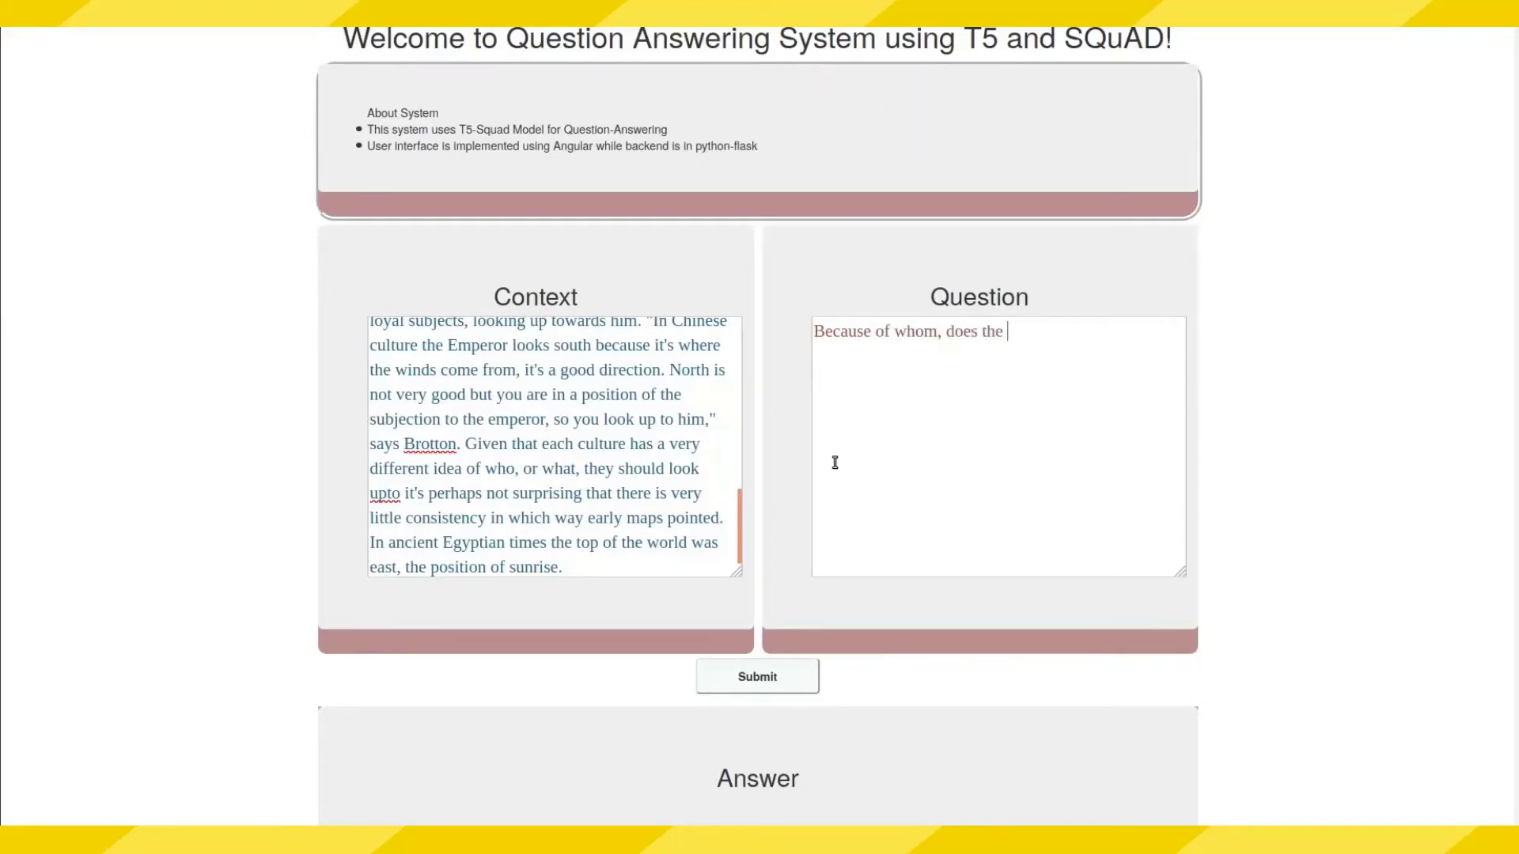
{"action": "type", "text": "chinese "}
{"action": "type", "text": "map "}
{"action": "type", "text": "put n"}
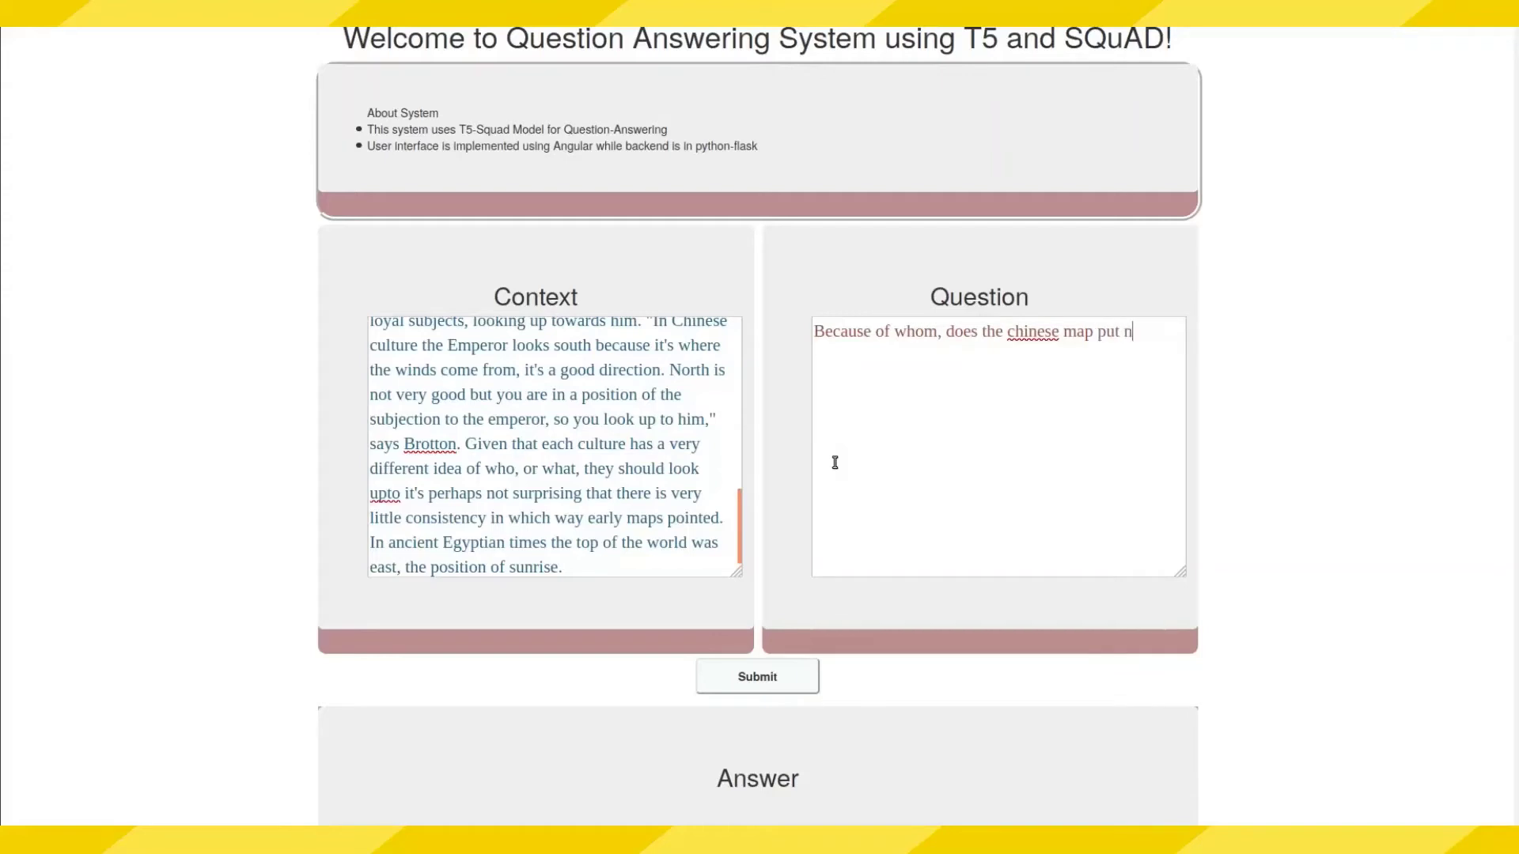
{"action": "type", "text": "orth at t"}
{"action": "type", "text": "he top?"}
{"action": "scroll", "coordinate": [835, 464], "scroll_direction": "down", "scroll_amount": 1}
{"action": "scroll", "coordinate": [834, 464], "scroll_direction": "down", "scroll_amount": 2}
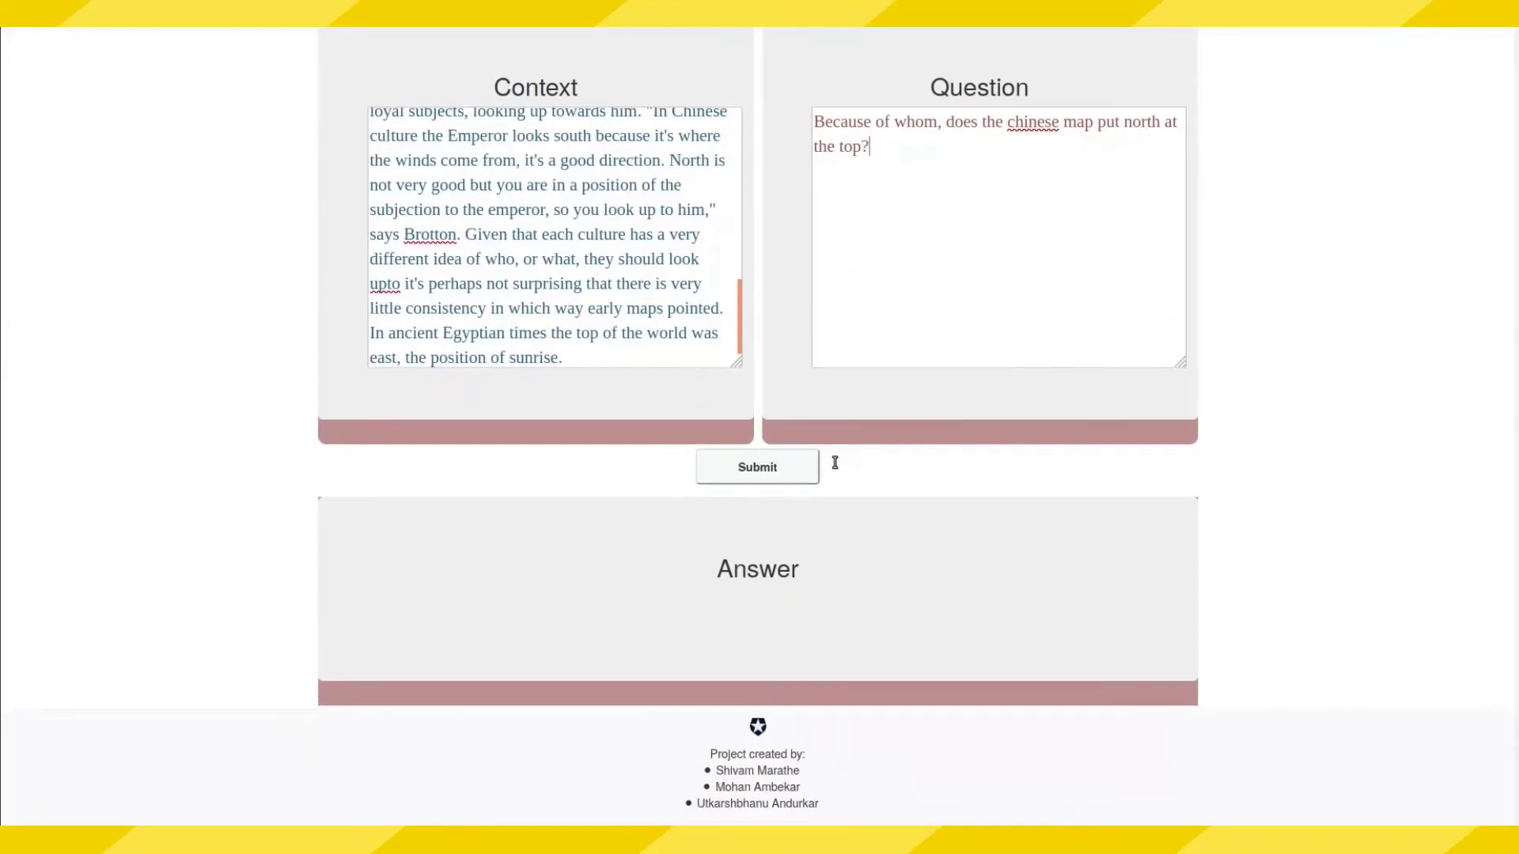
Submit to get 'the emperor', then highlight 'But in Chinese maps' through 'says Brotton.'.
{"action": "left_click", "coordinate": [787, 480]}
{"action": "scroll", "coordinate": [588, 333], "scroll_direction": "up", "scroll_amount": 1}
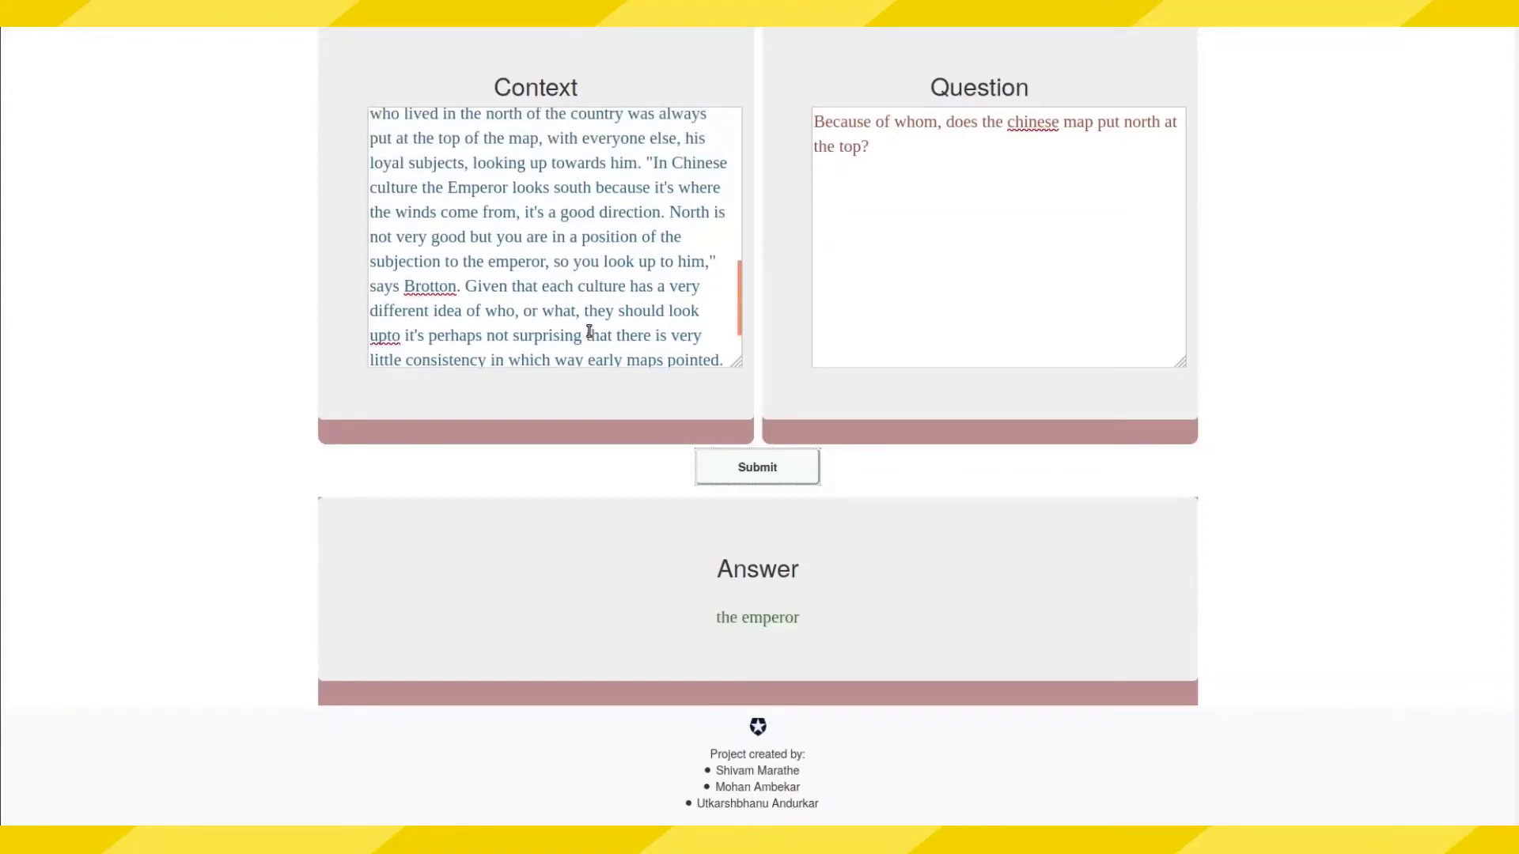
{"action": "scroll", "coordinate": [588, 332], "scroll_direction": "up", "scroll_amount": 2}
{"action": "scroll", "coordinate": [589, 332], "scroll_direction": "up", "scroll_amount": 1}
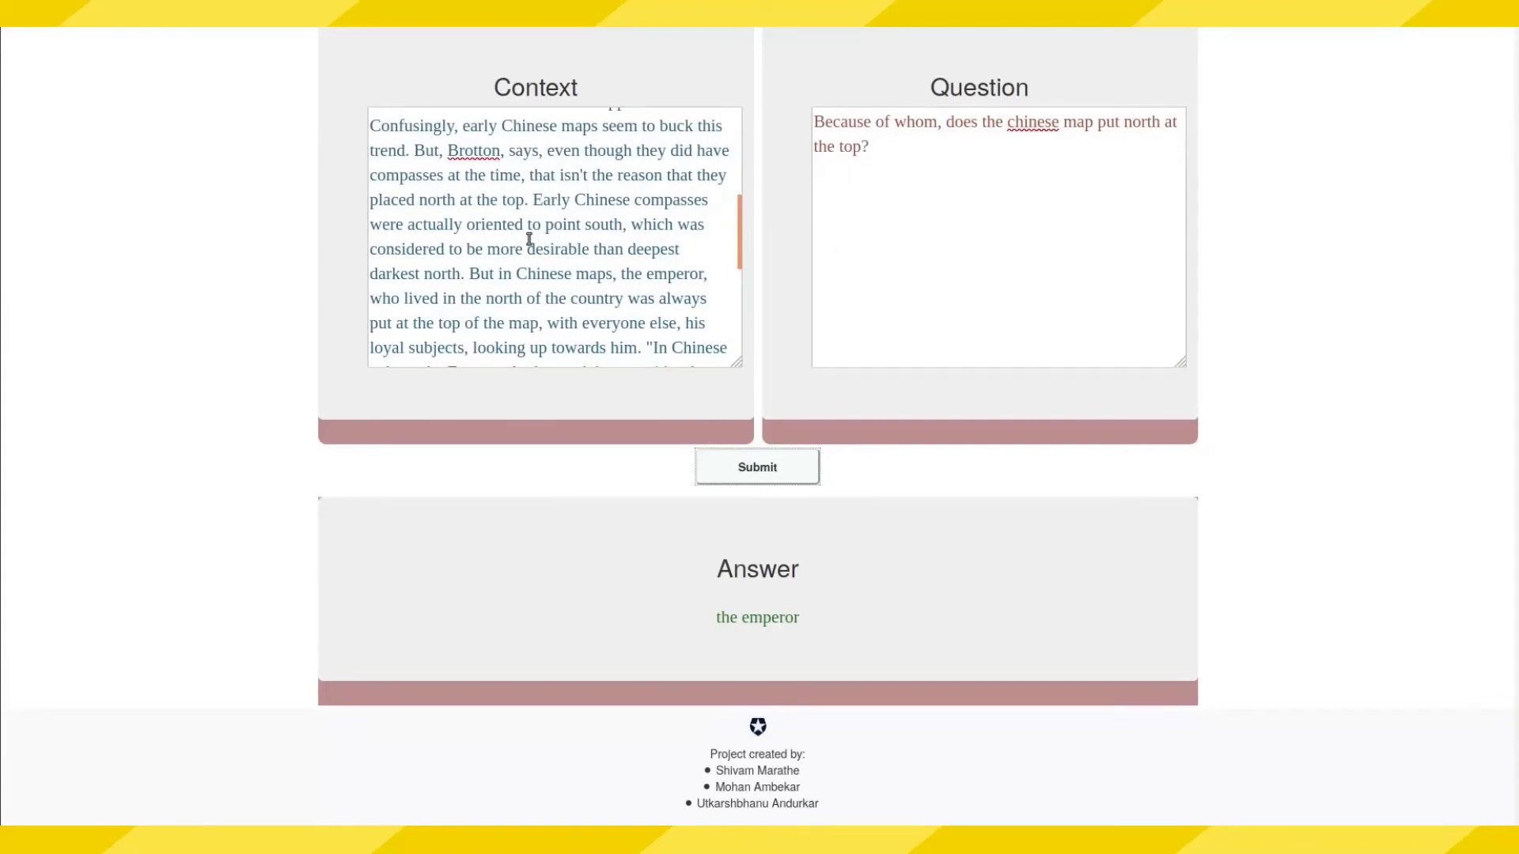
{"action": "scroll", "coordinate": [530, 242], "scroll_direction": "down", "scroll_amount": 2}
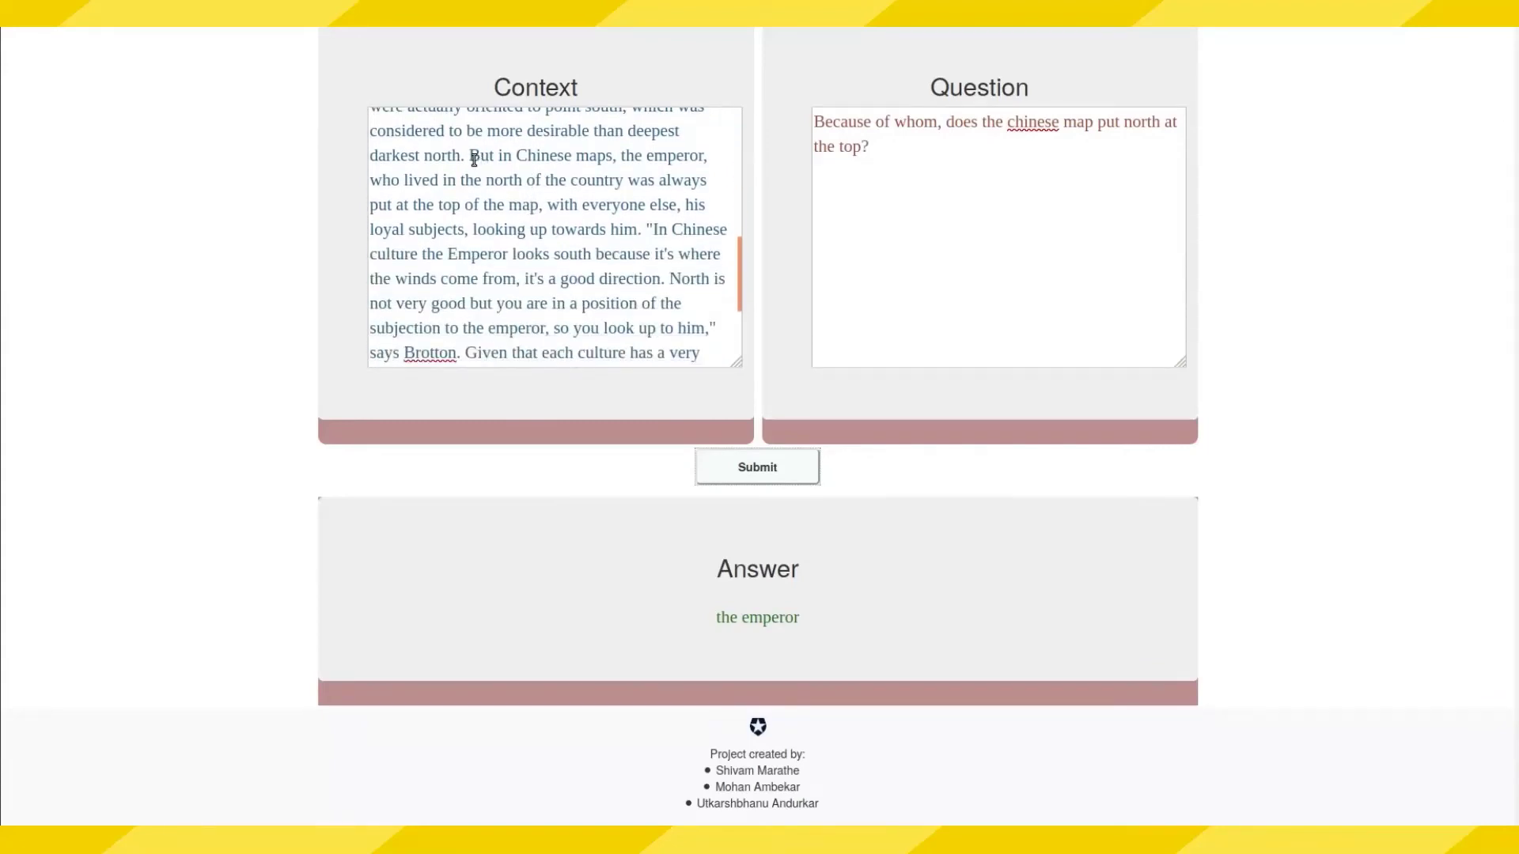
{"action": "left_click_drag", "start_coordinate": [472, 155], "coordinate": [462, 364]}
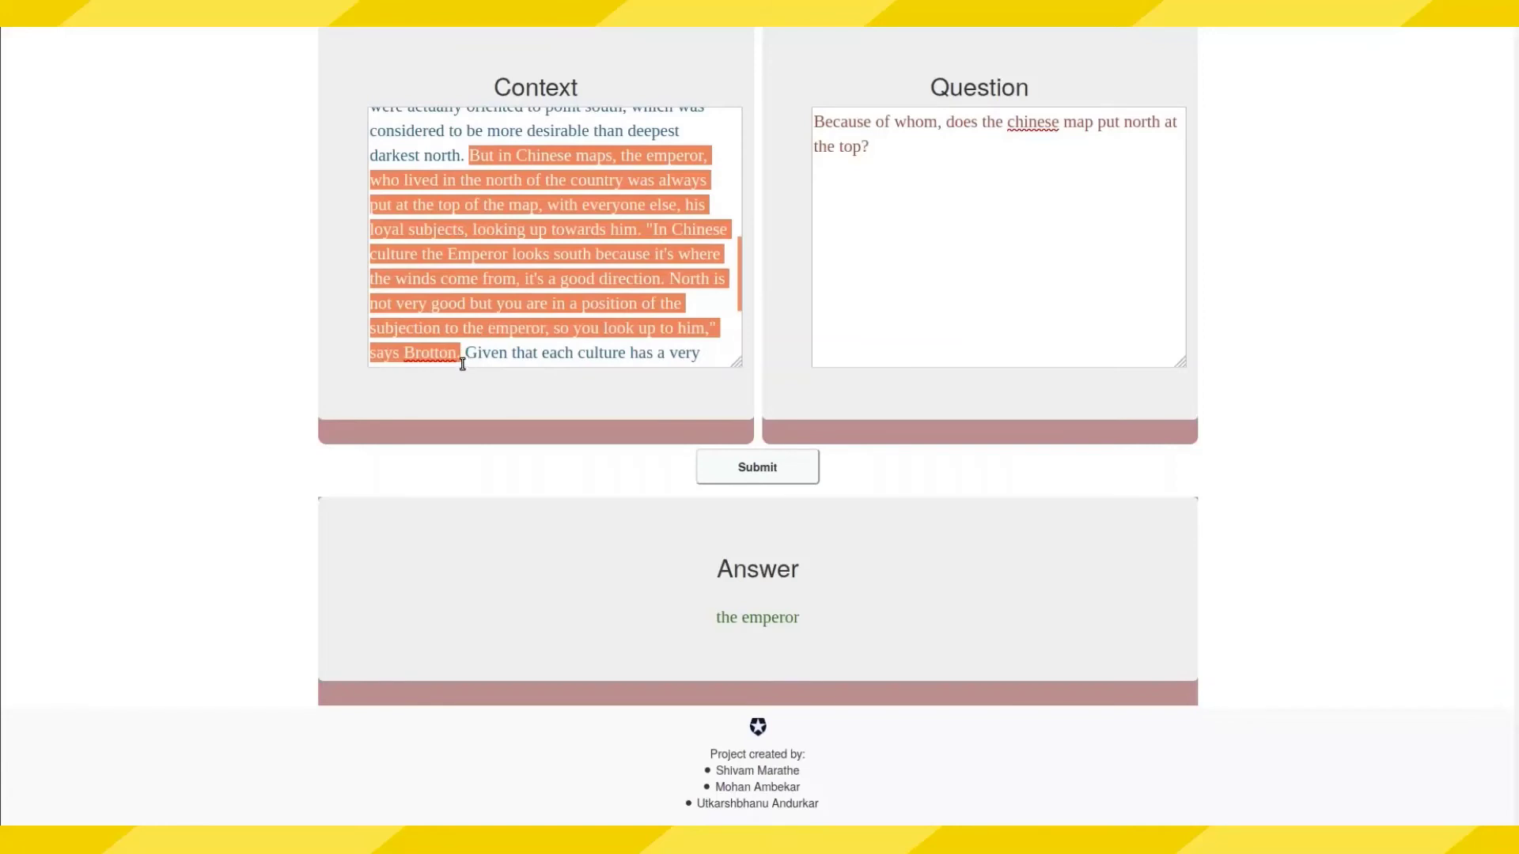